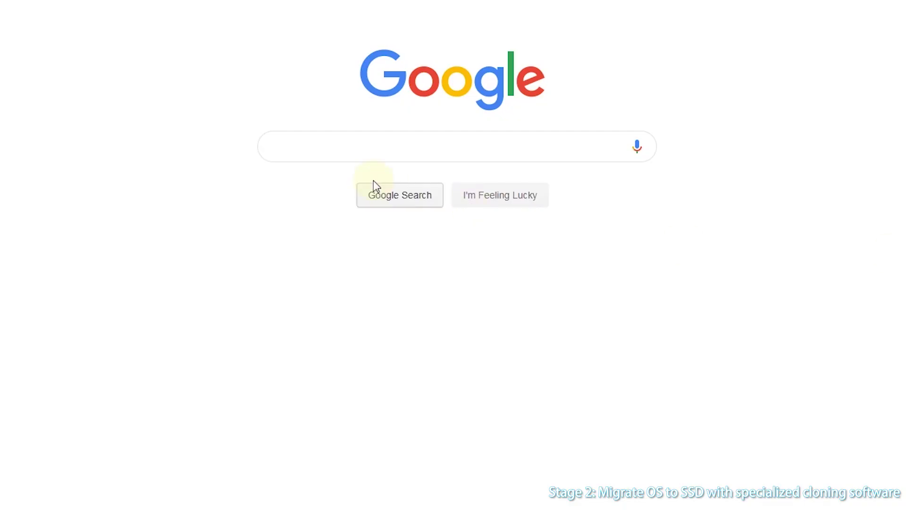
# Search Google for 'AOMEI Backupper' and open the official AOMEI product page
pyautogui.click(355, 151)
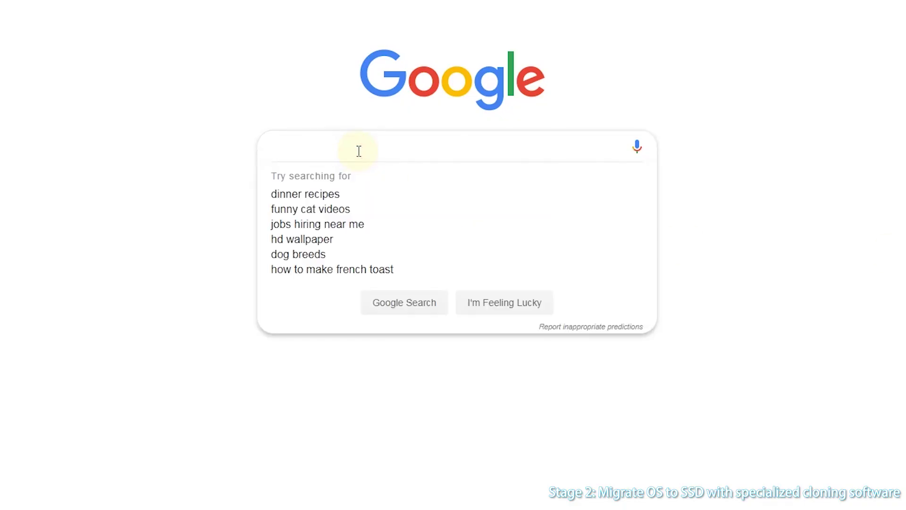
pyautogui.write('AOMEI B')
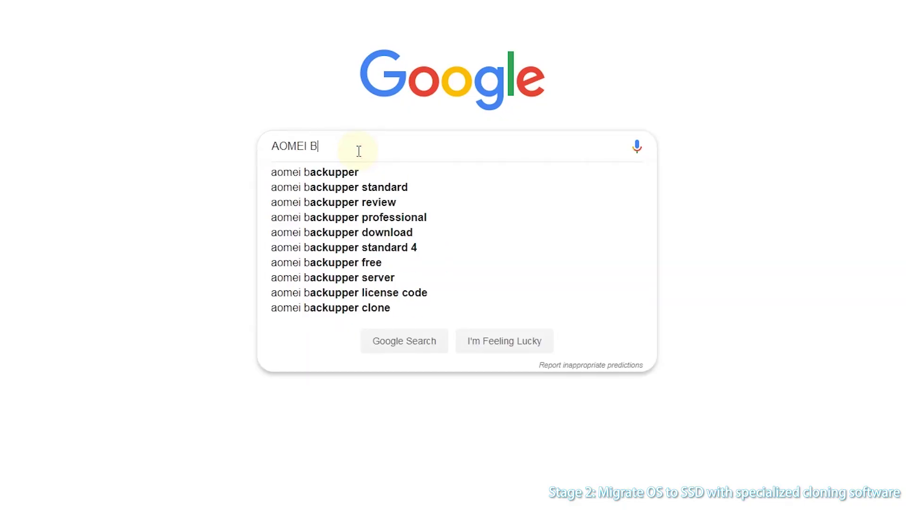
pyautogui.write('ackupper')
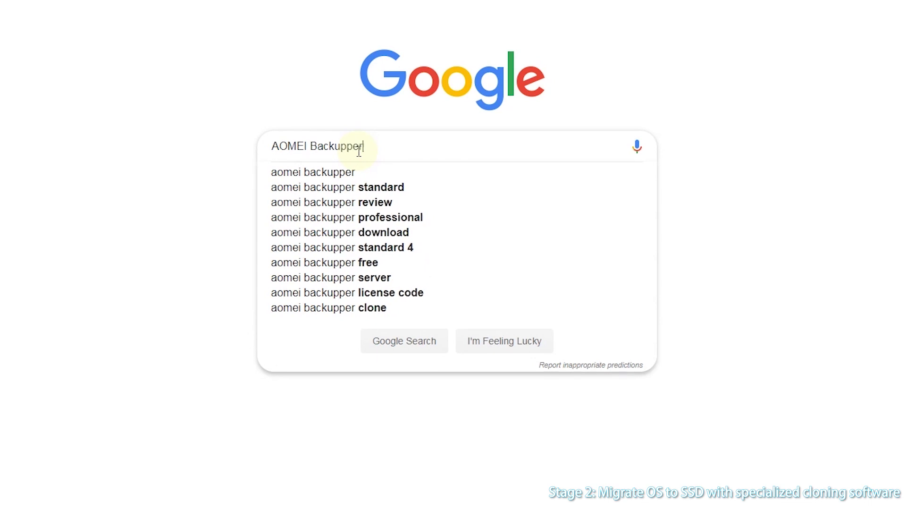
pyautogui.press('Return')
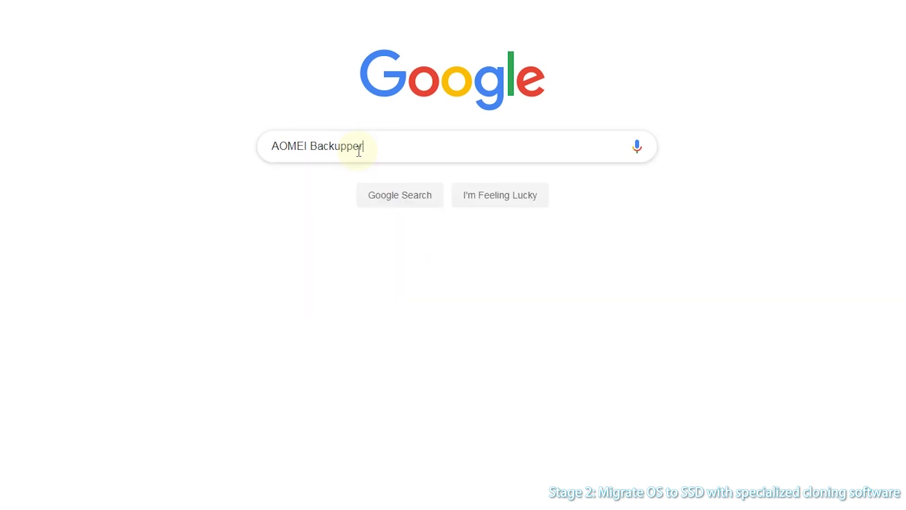
pyautogui.click(256, 78)
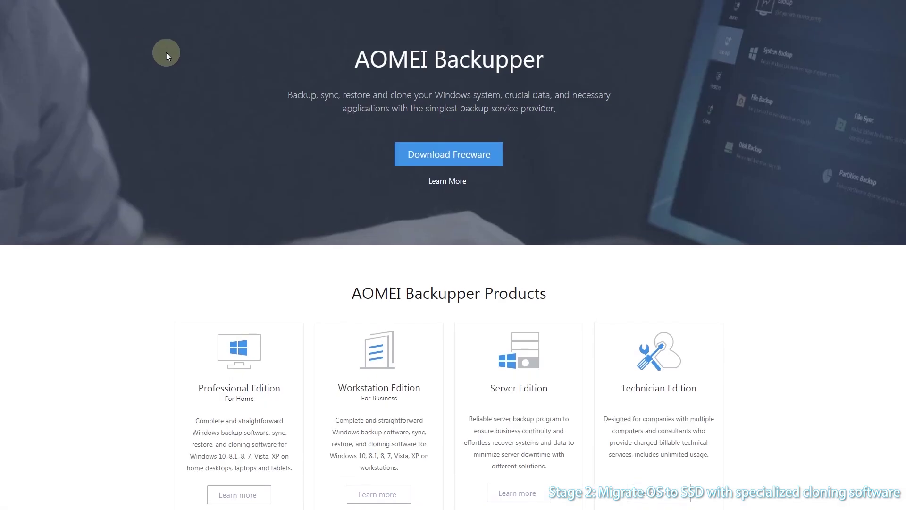
# Download the AOMEI Backupper freeware and start its installer with Install Now
pyautogui.click(454, 154)
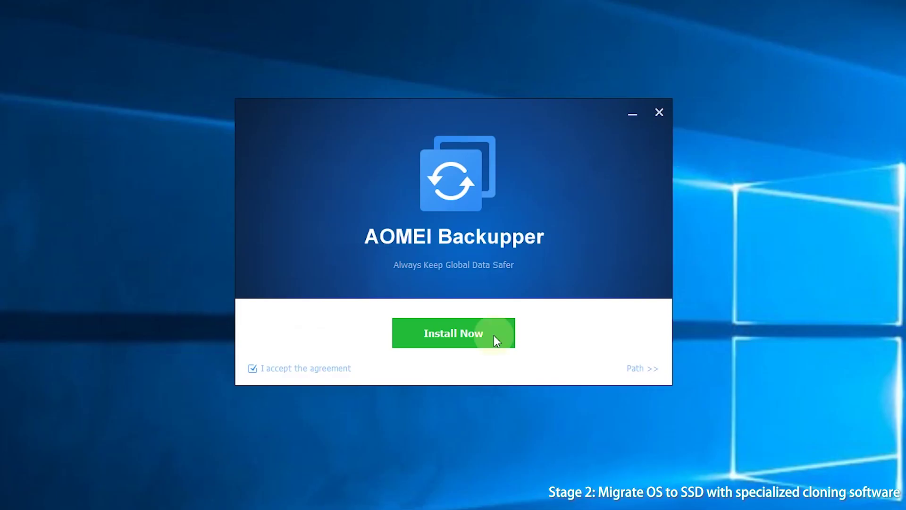
pyautogui.click(440, 340)
pyautogui.click(439, 341)
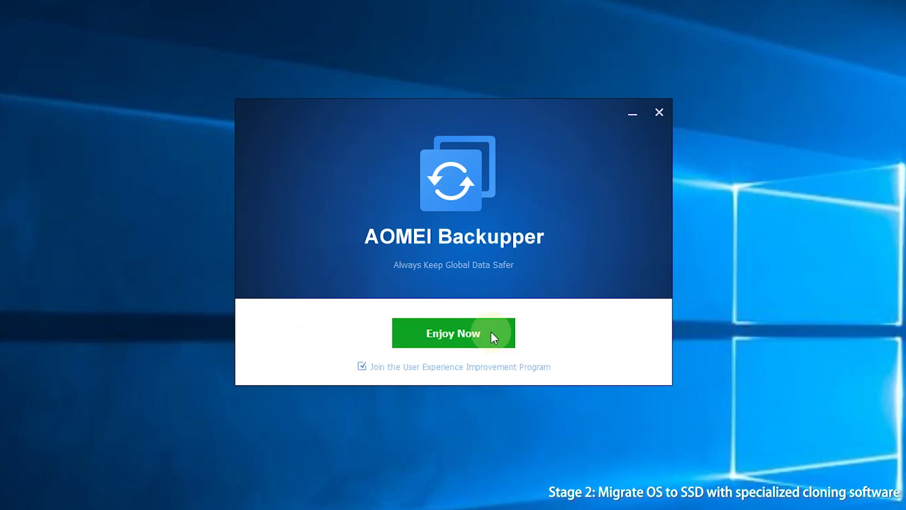
# Finish the setup and launch AOMEI Backupper Professional with Enjoy Now
pyautogui.click(491, 334)
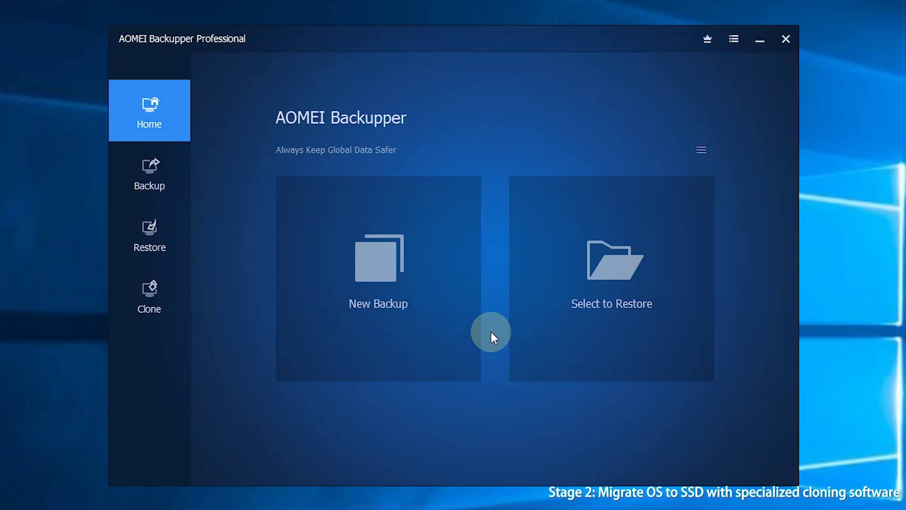
# Browse the Home, Backup and Restore pages, then go to Clone and choose System Clone
pyautogui.click(159, 116)
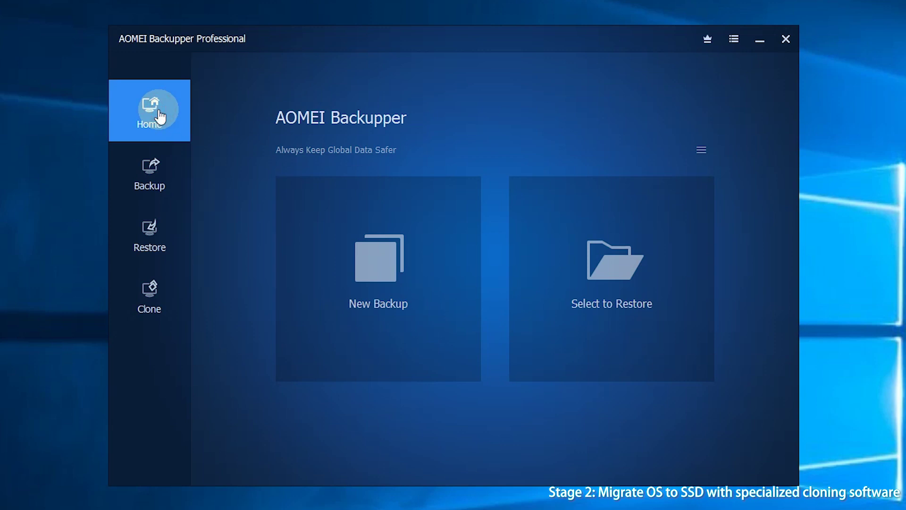
pyautogui.click(383, 276)
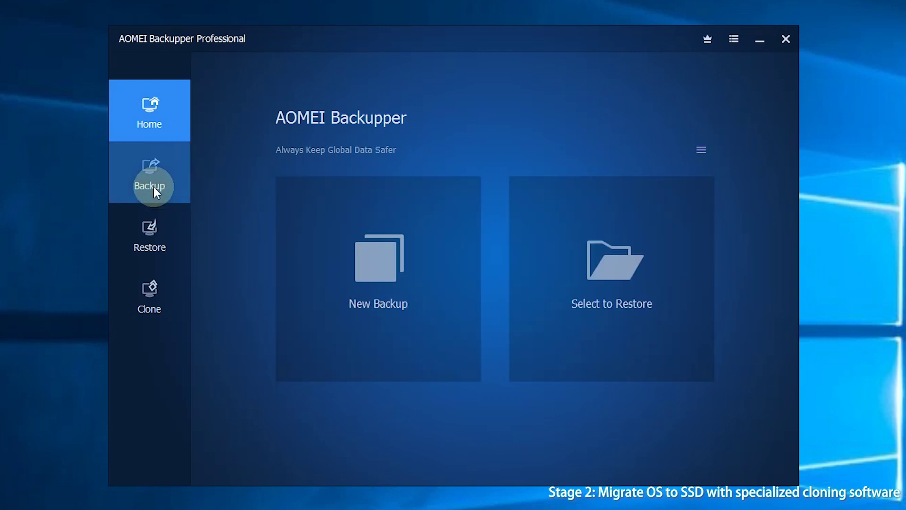
pyautogui.click(153, 186)
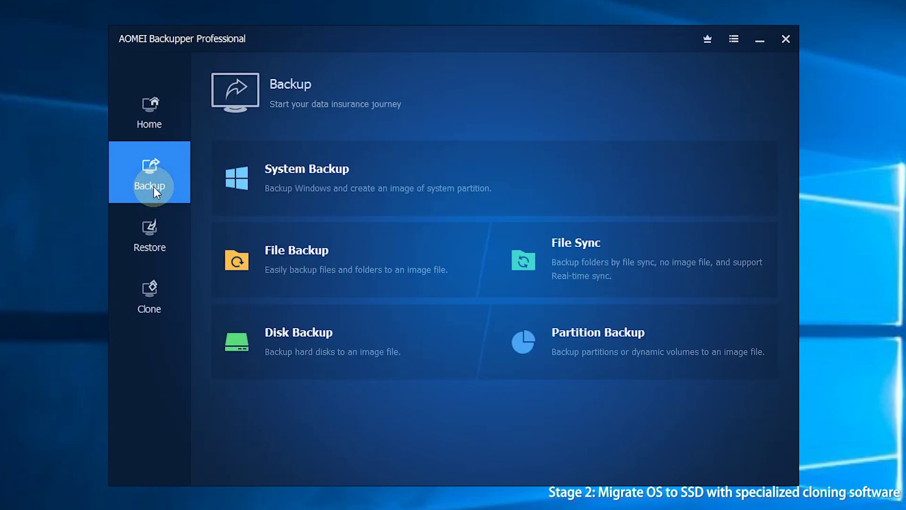
pyautogui.click(292, 210)
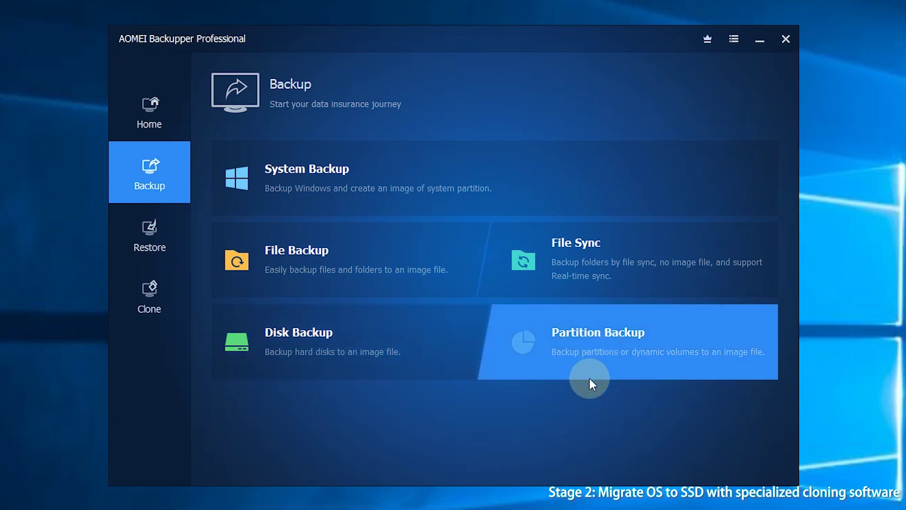
pyautogui.click(138, 229)
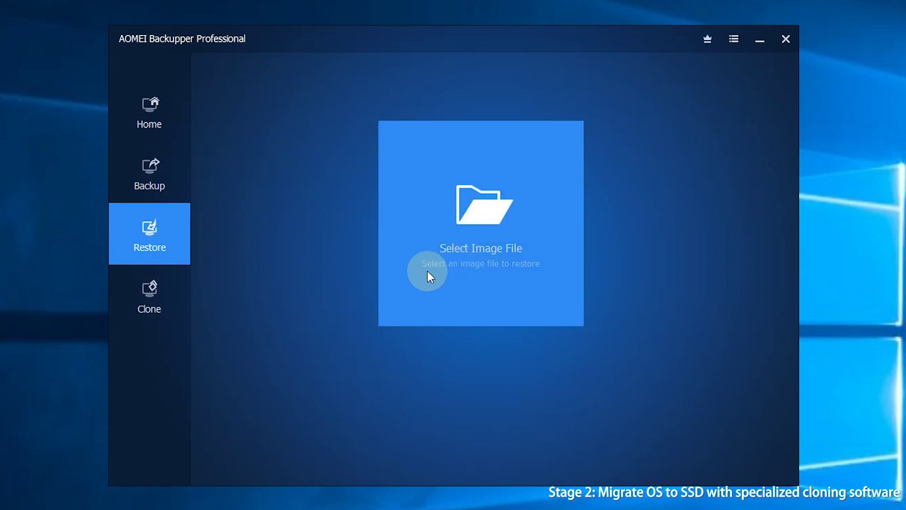
pyautogui.click(154, 297)
pyautogui.click(369, 187)
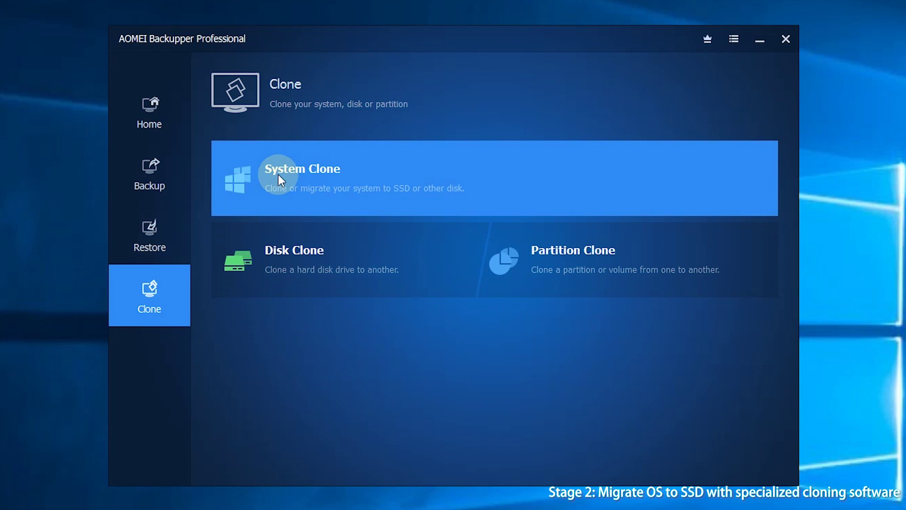
# Make Disk1's E: New Volume the System Clone destination and accept the overwrite warning
pyautogui.click(321, 176)
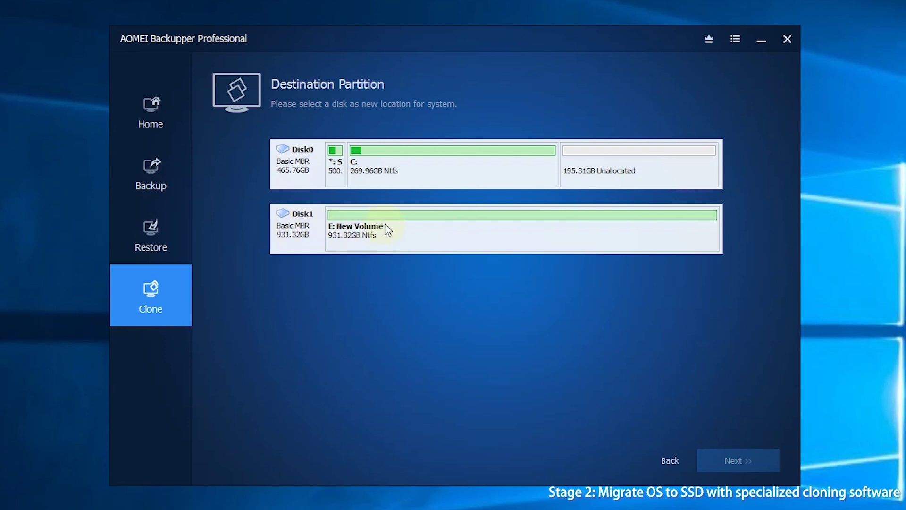
pyautogui.click(461, 224)
pyautogui.click(762, 462)
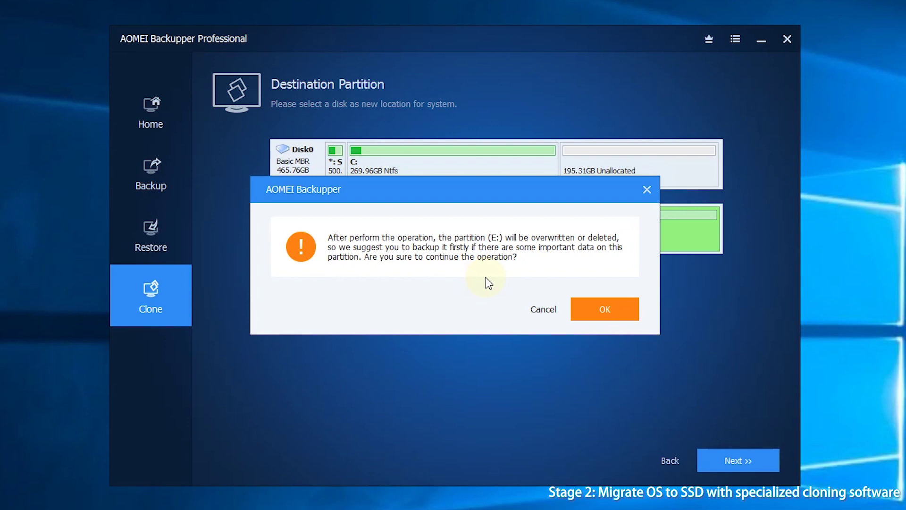
pyautogui.click(605, 310)
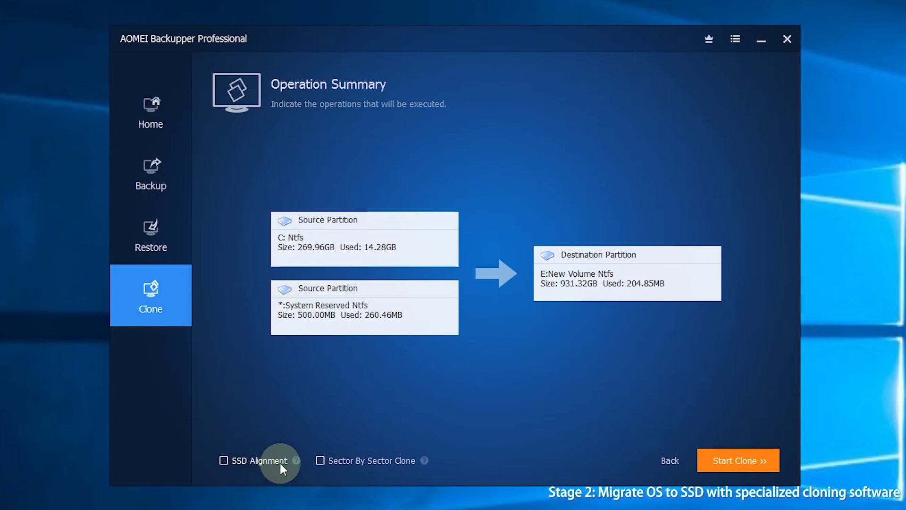
# Enable SSD Alignment, clone C: and System Reserved to E:, and click Finish
pyautogui.click(224, 461)
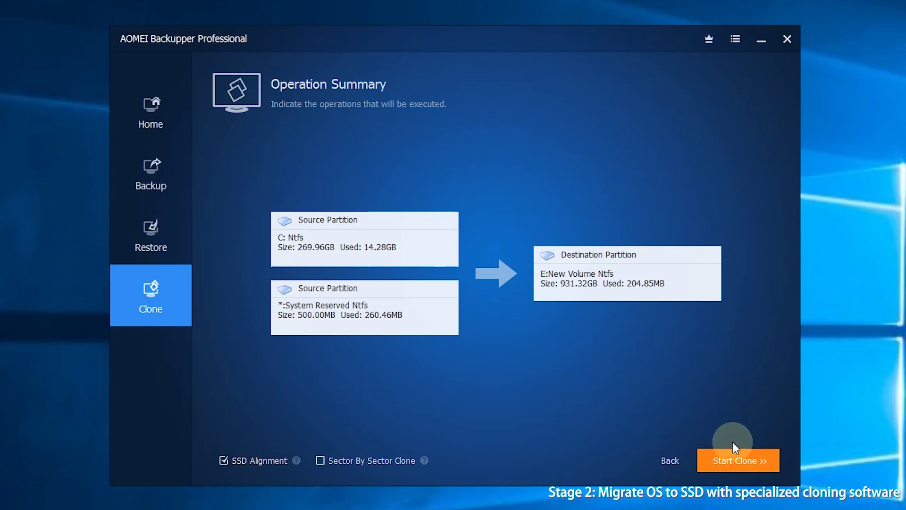
pyautogui.click(749, 464)
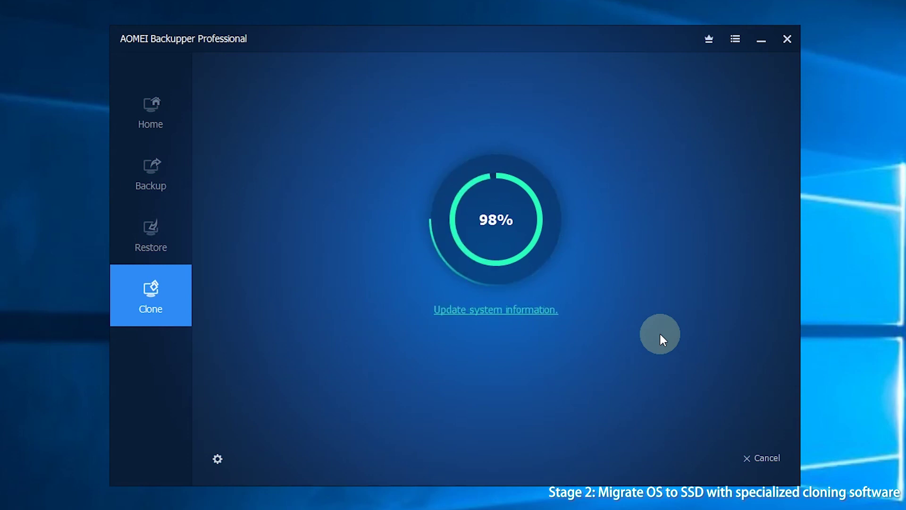
pyautogui.click(495, 360)
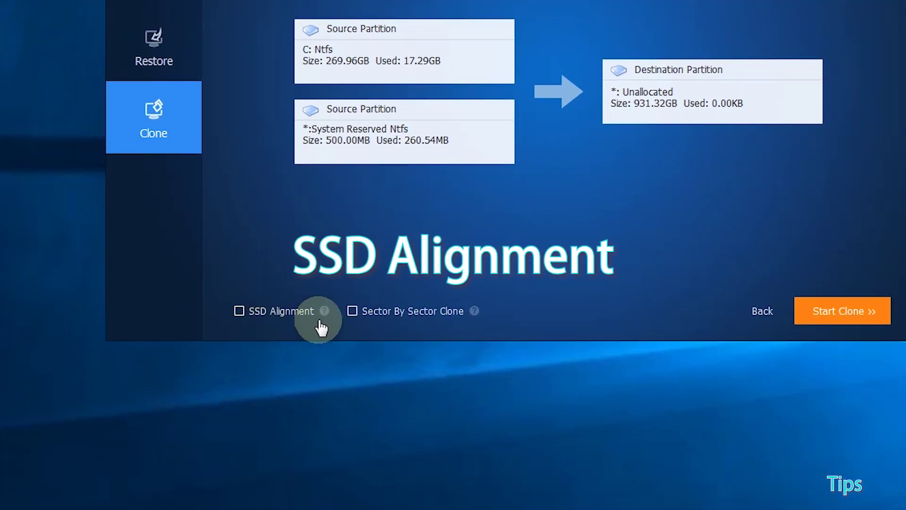
# Read the help tips for the SSD Alignment and Sector By Sector Clone options
pyautogui.click(323, 312)
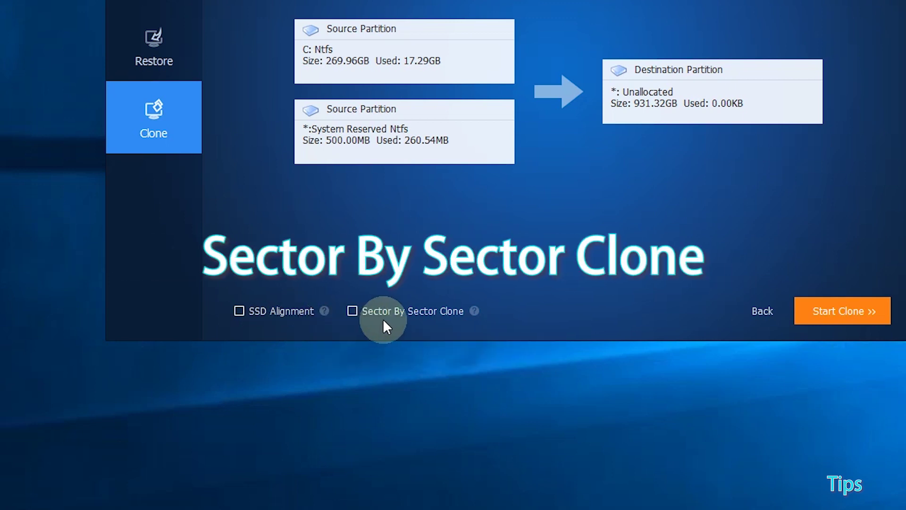
pyautogui.moveTo(475, 314)
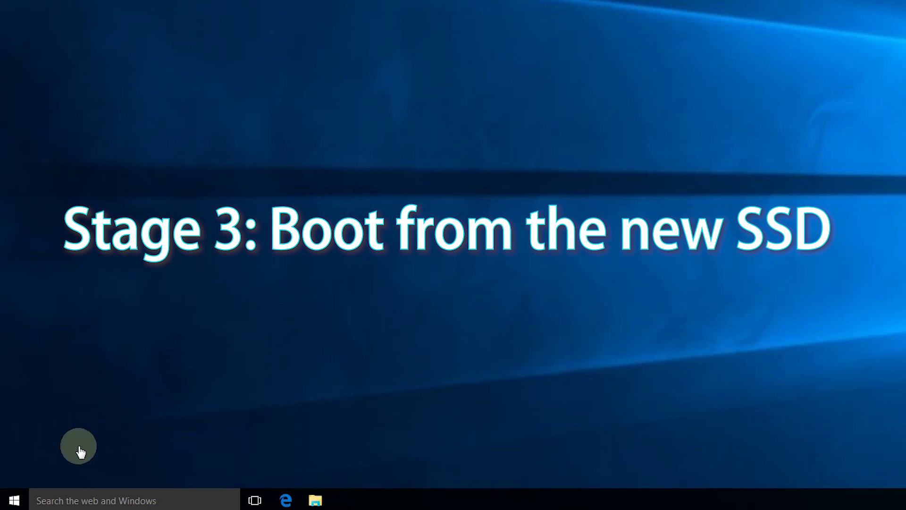
# Restart Windows 10 from the Start menu's Power options
pyautogui.click(14, 502)
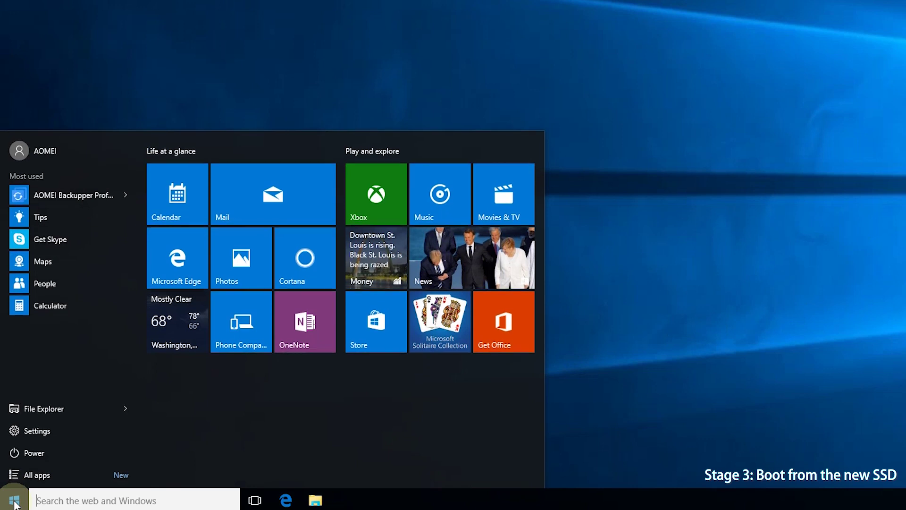
pyautogui.click(71, 455)
pyautogui.click(80, 432)
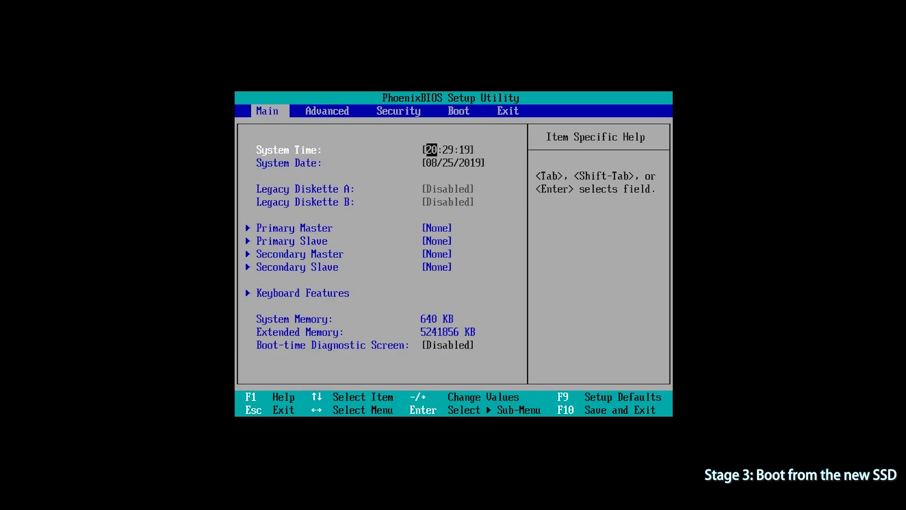
# On the BIOS Boot tab, select VMware Virtual SCSI Hard Drive (0:1), then save with F10
pyautogui.press('Right')
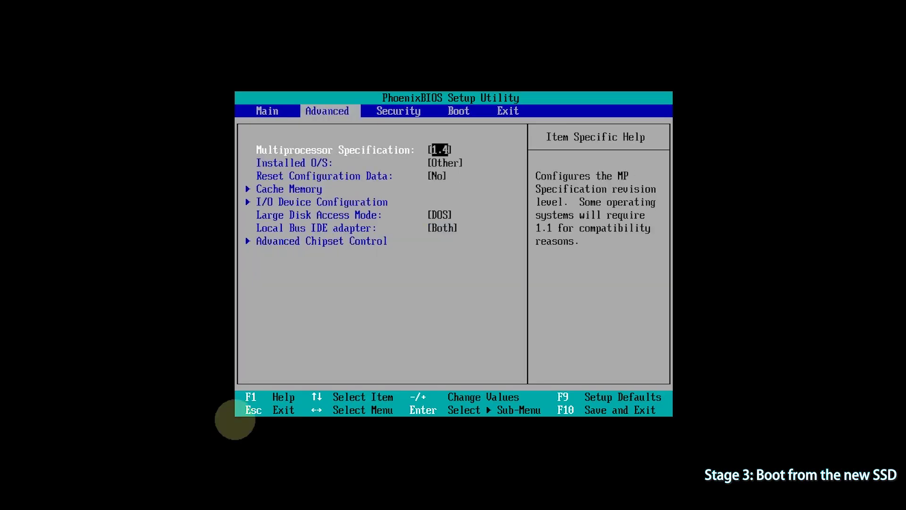
pyautogui.press('Right')
pyautogui.press('Right')
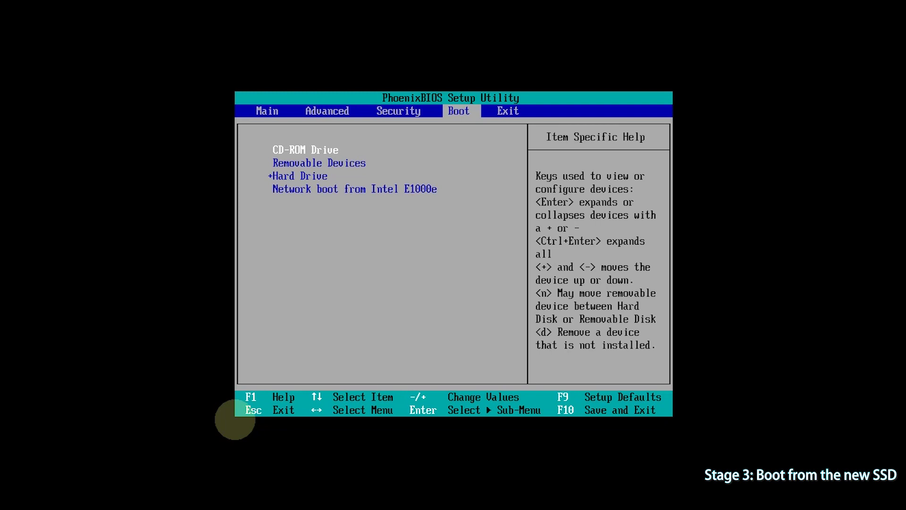
pyautogui.press('Down')
pyautogui.press('Down')
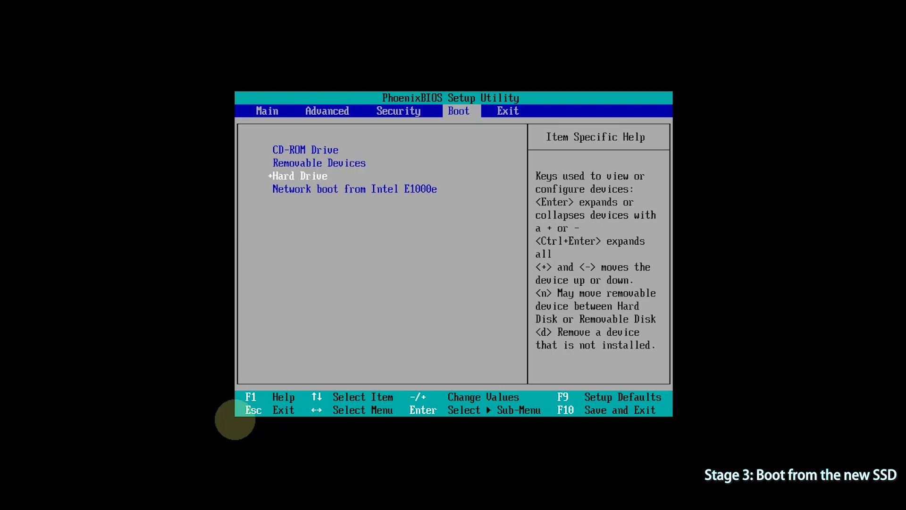
pyautogui.press('Return')
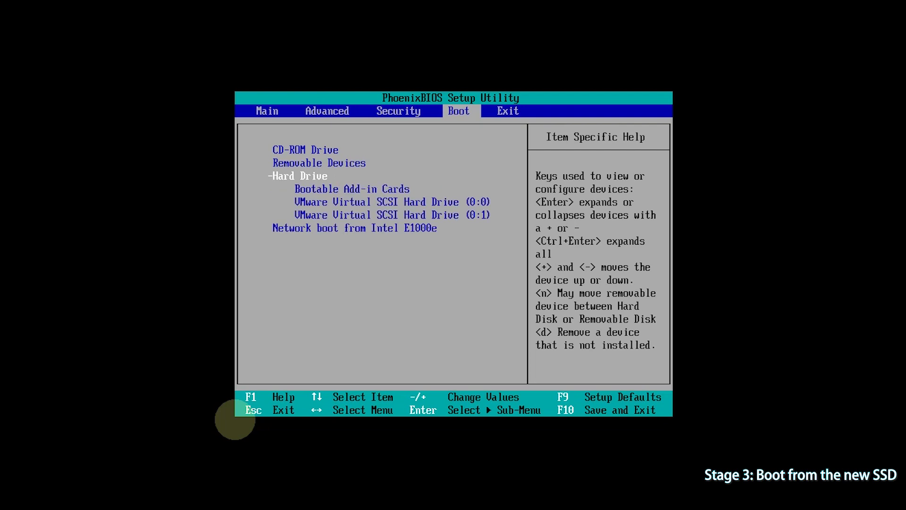
pyautogui.press('Down')
pyautogui.press('Down')
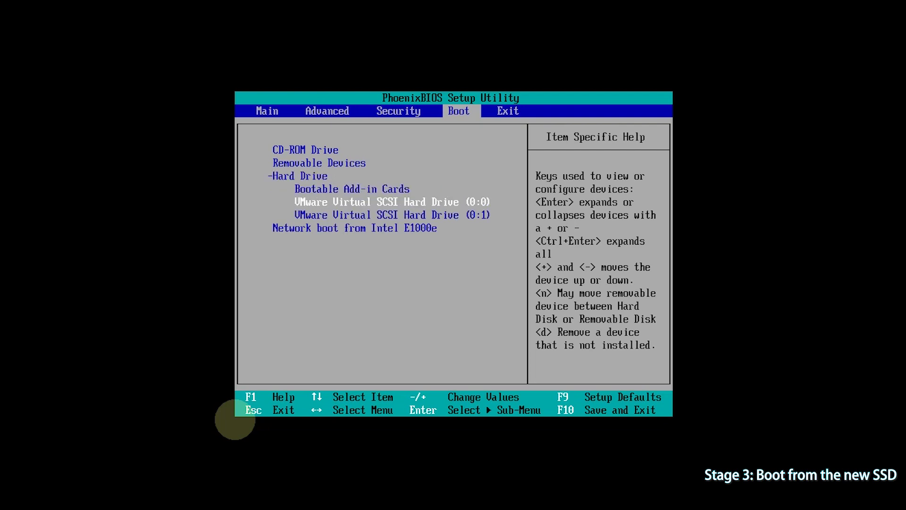
pyautogui.press('Down')
pyautogui.press('F10')
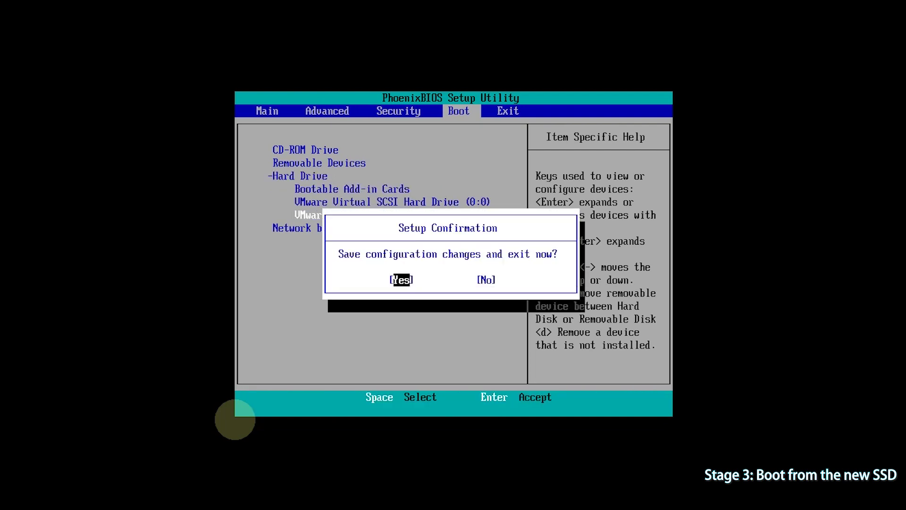
pyautogui.press('Return')
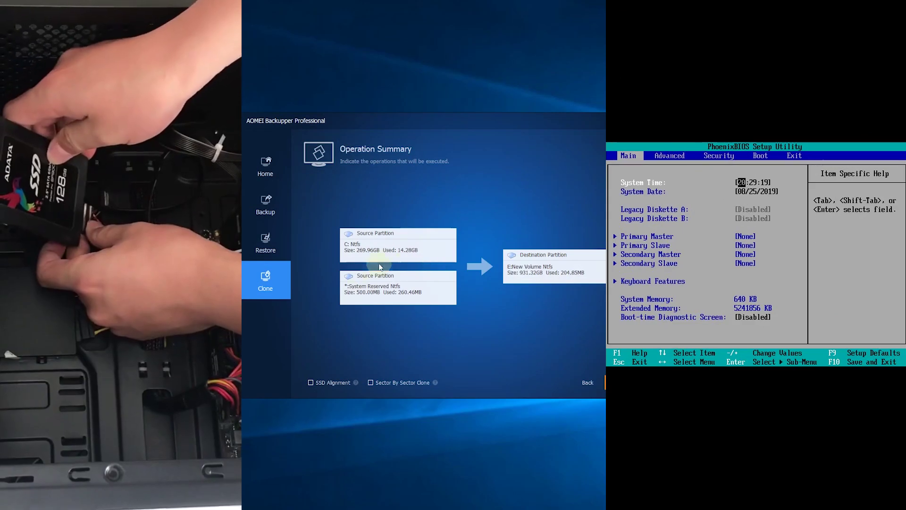
# Tick SSD Alignment on the Operation Summary and click Start Clone
pyautogui.click(346, 384)
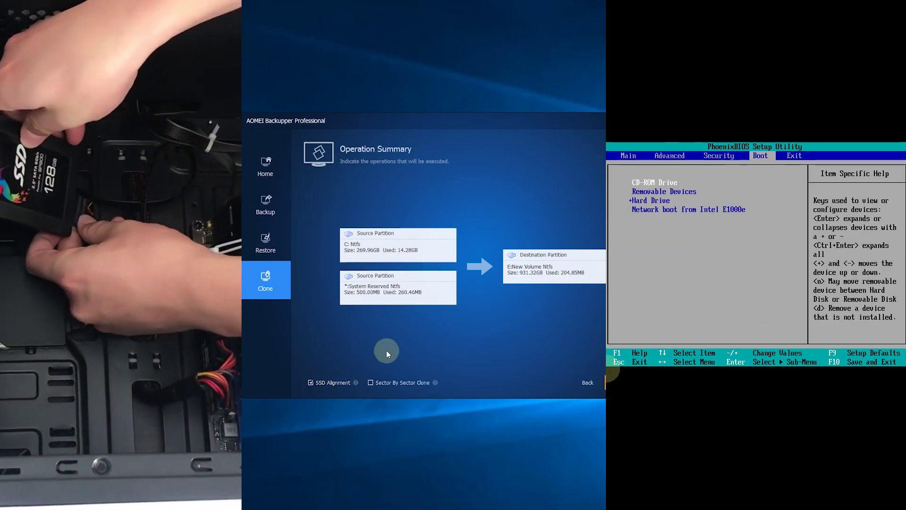
pyautogui.click(586, 385)
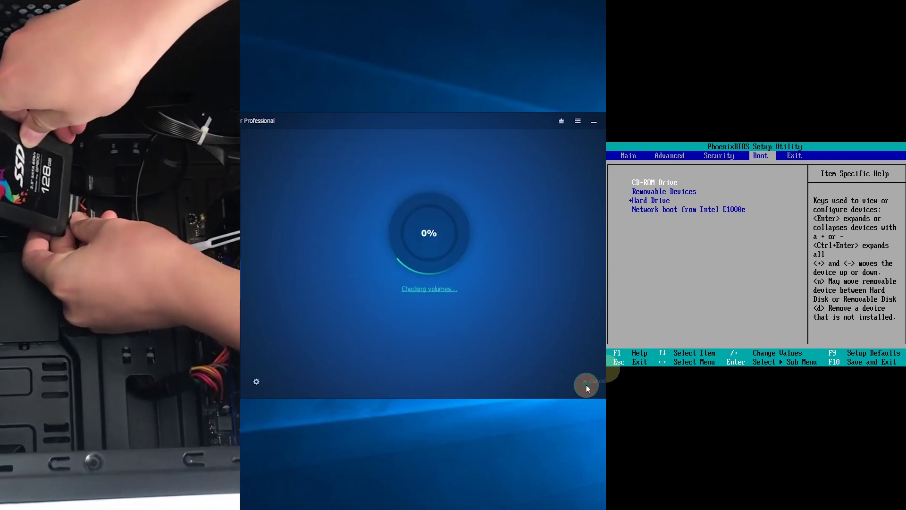